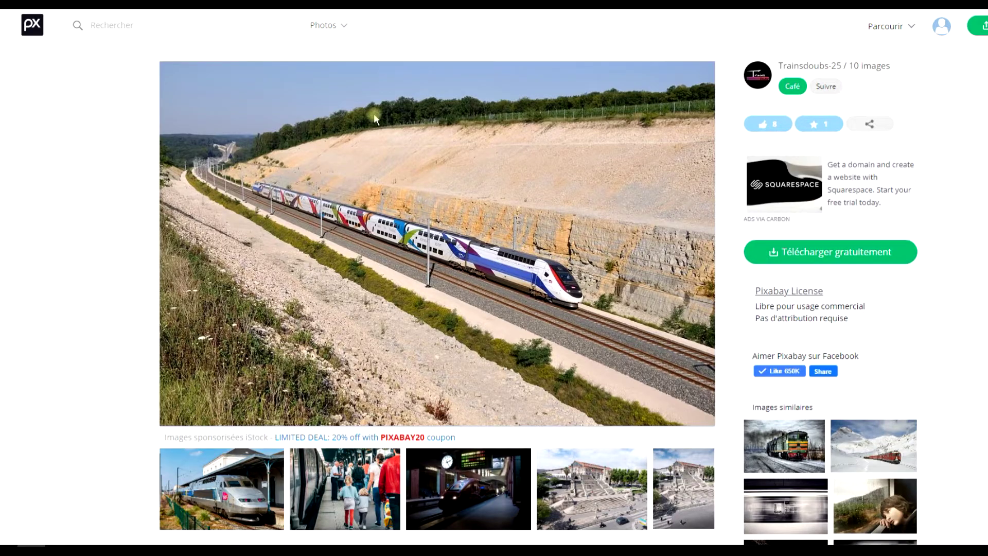
- Open the free Pixabay train photo at 1280×849 and copy the image to the clipboard
click(838, 253)
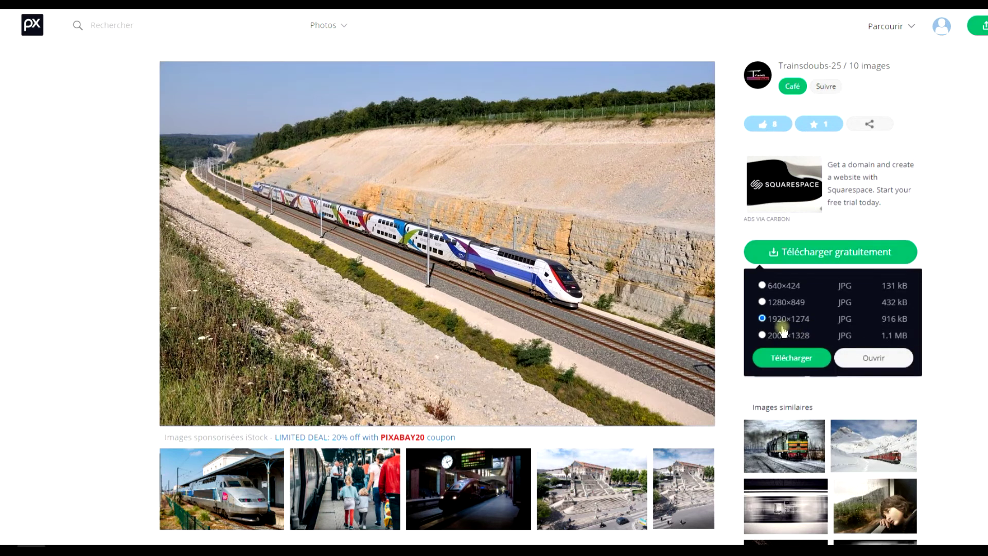
click(784, 303)
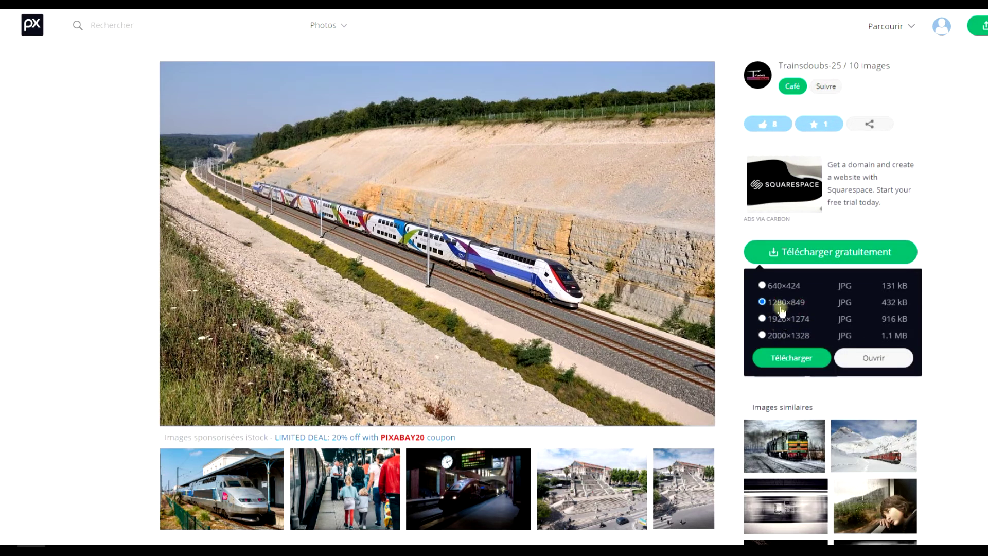
click(874, 359)
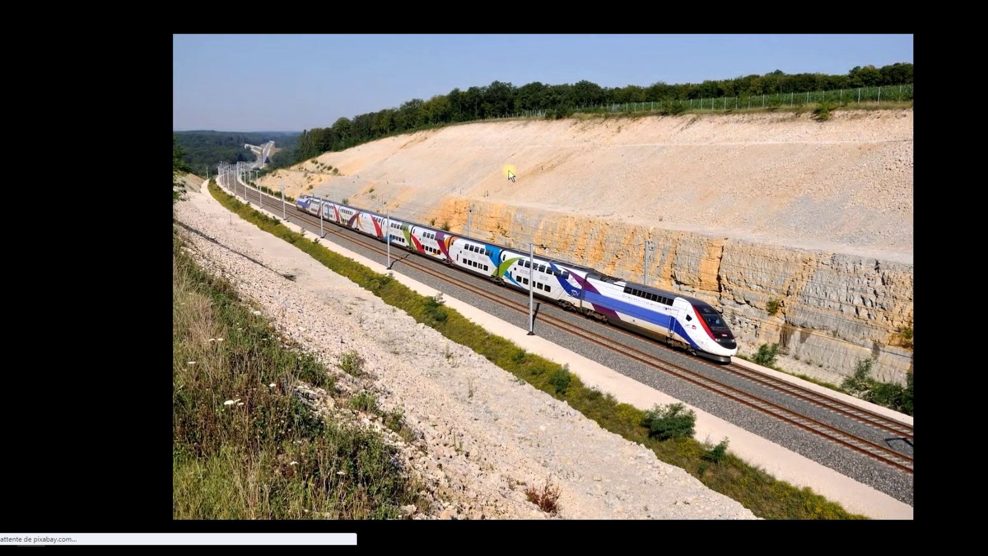
right_click(487, 157)
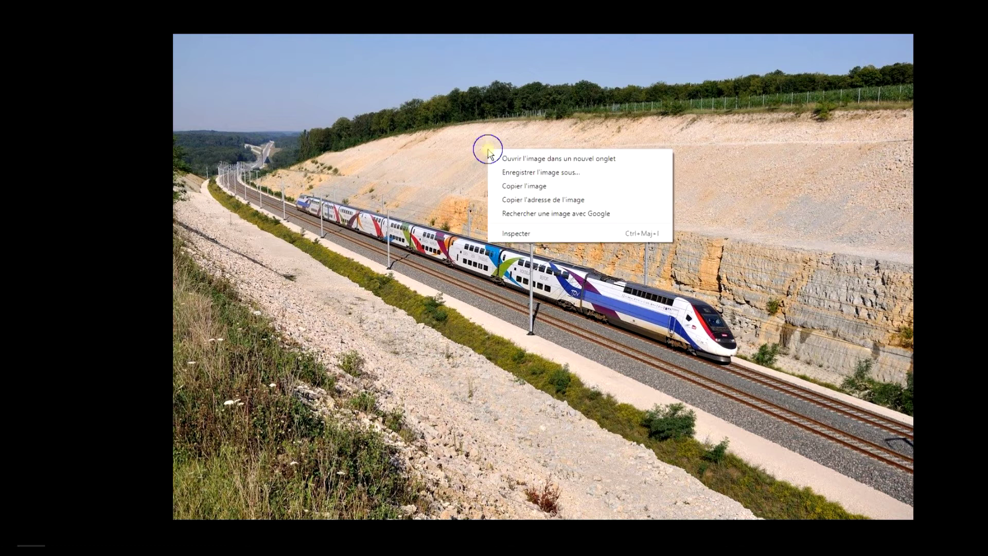
click(545, 191)
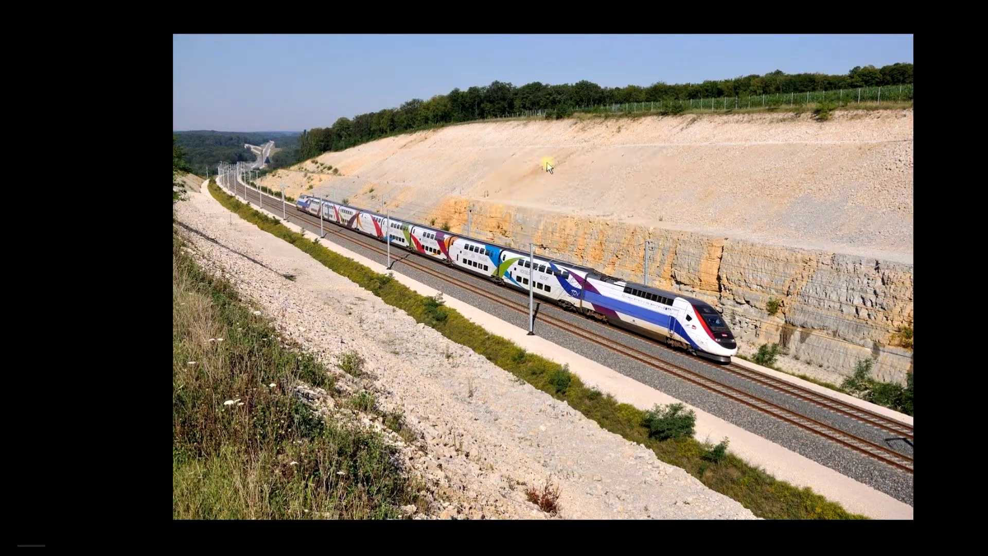
- Switch to GIMP and paste the copied train photo as a new image
key(alt+Tab)
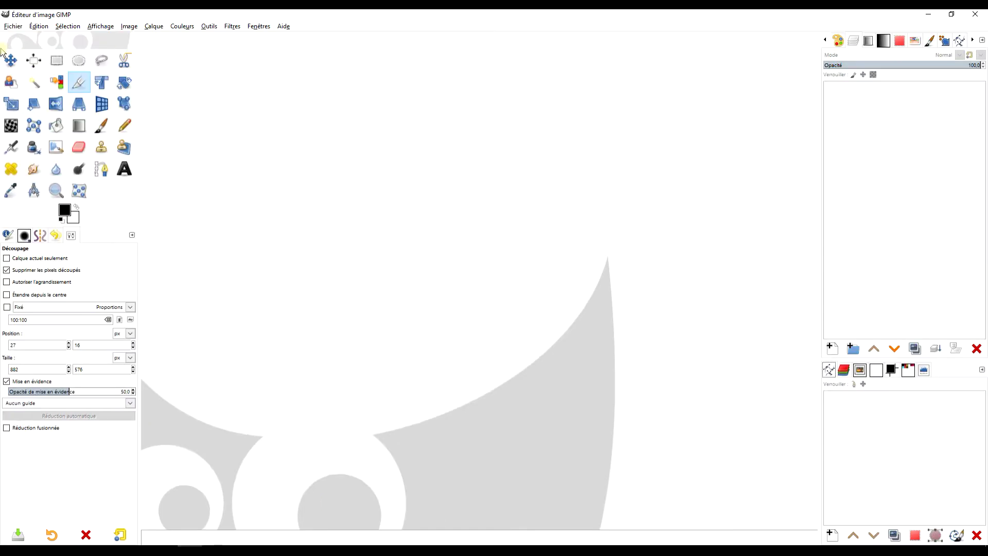
click(40, 27)
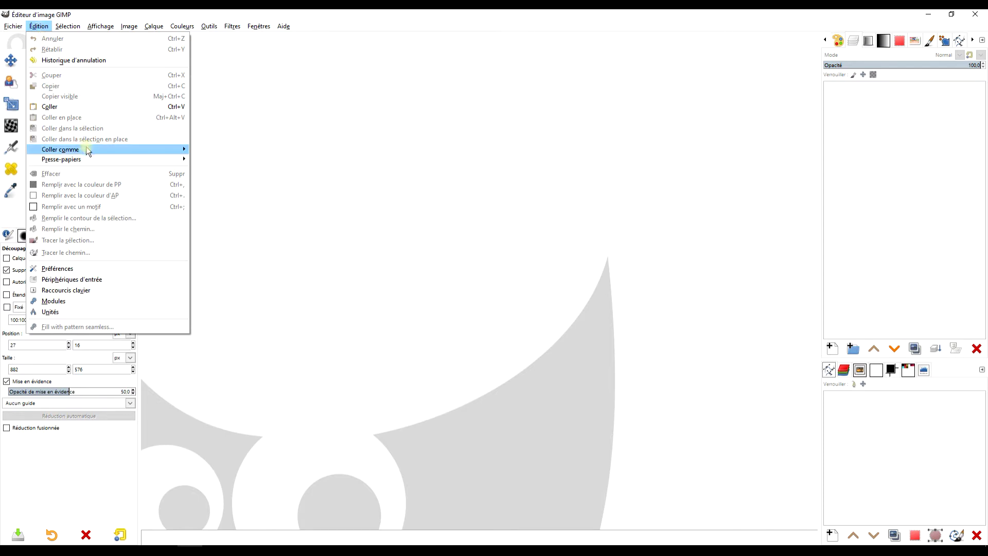
mouse_move(88, 151)
click(252, 172)
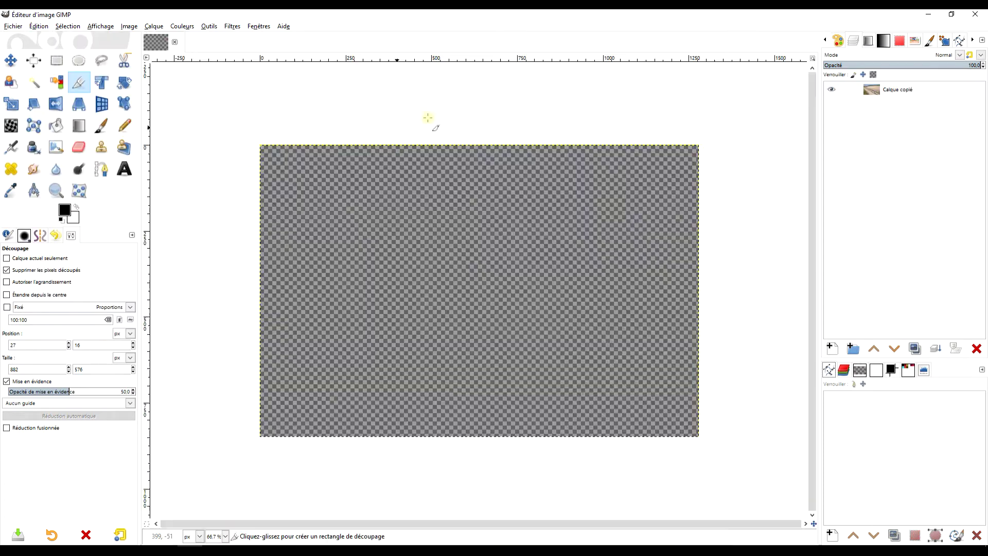
- Rename the pasted train photo layer as "original"
double_click(897, 90)
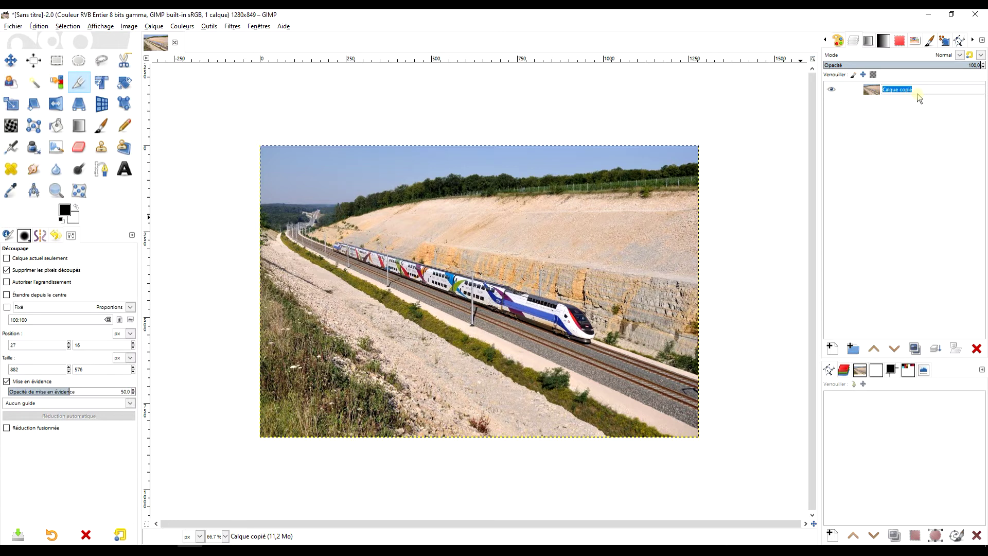
text(origin)
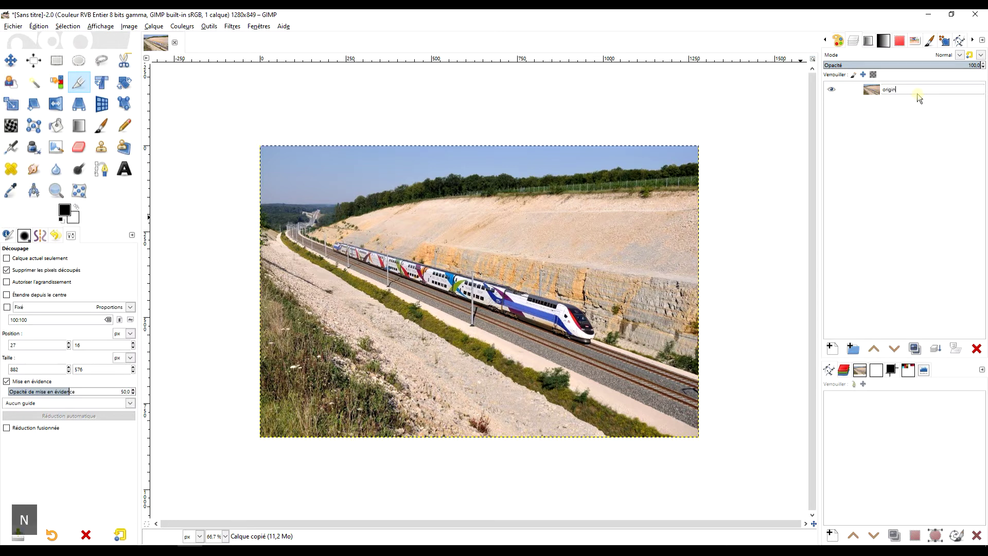
text(al)
key(Return)
right_click(917, 94)
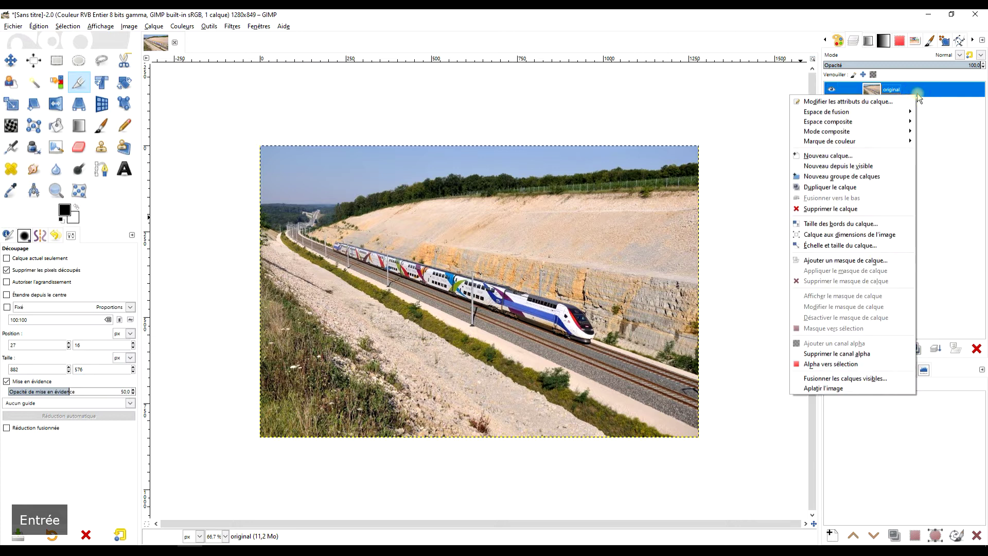
click(747, 106)
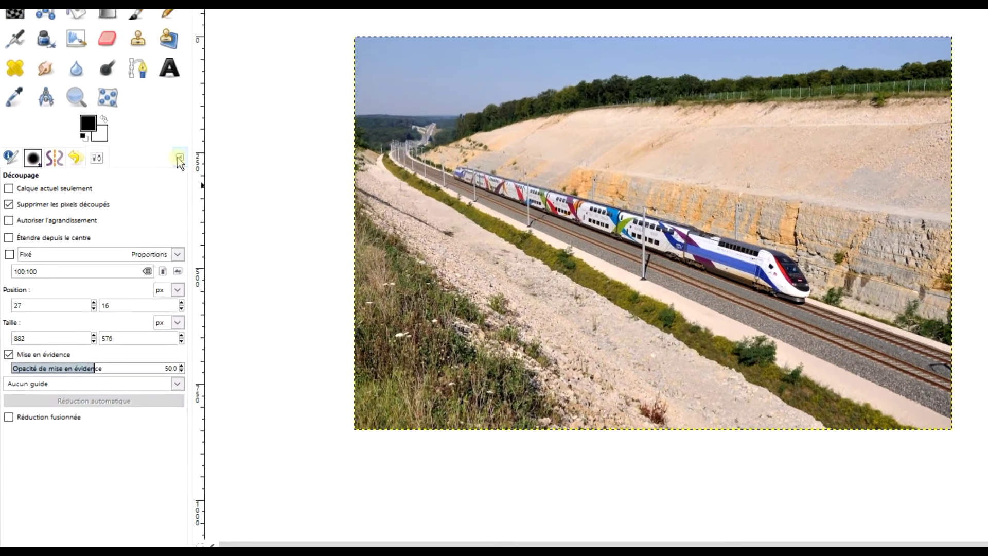
click(132, 234)
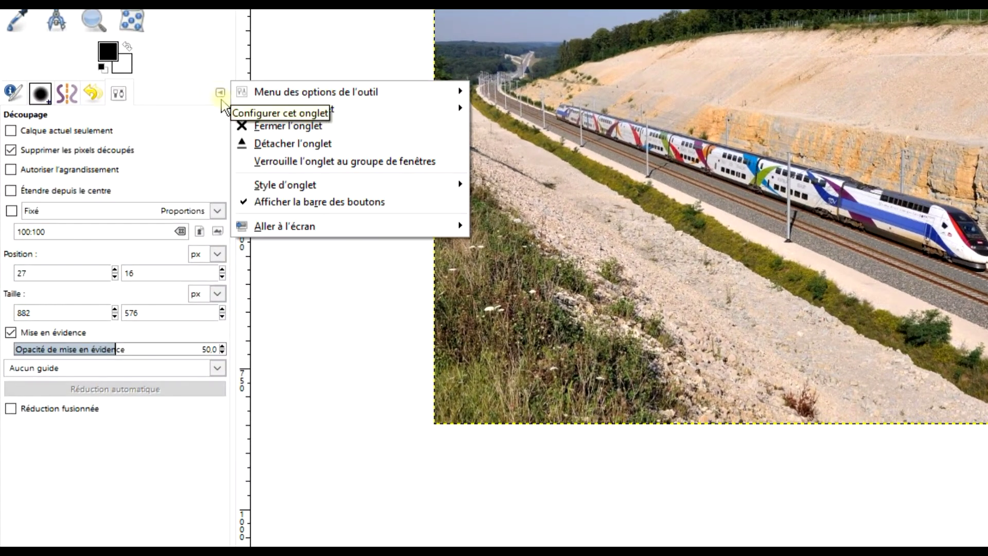
mouse_move(419, 110)
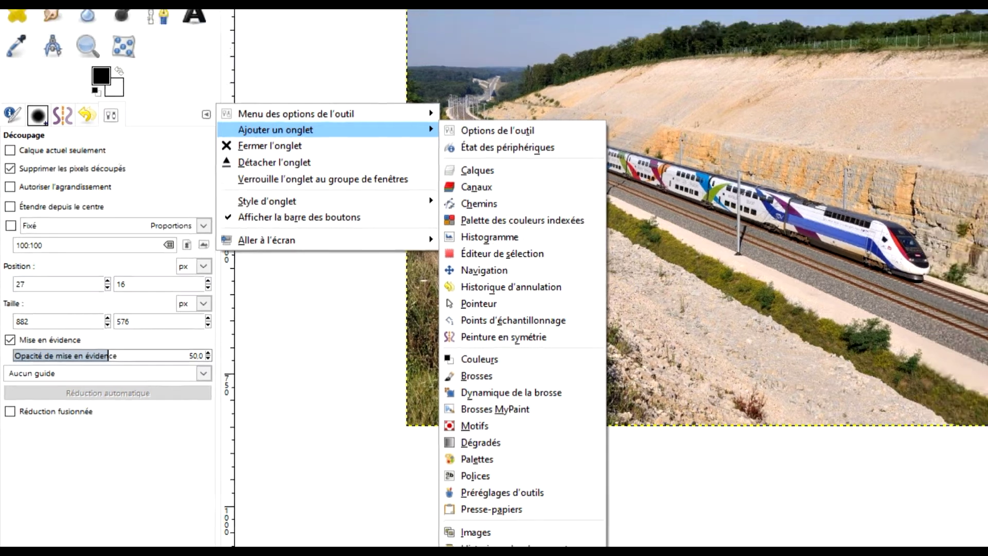
click(547, 154)
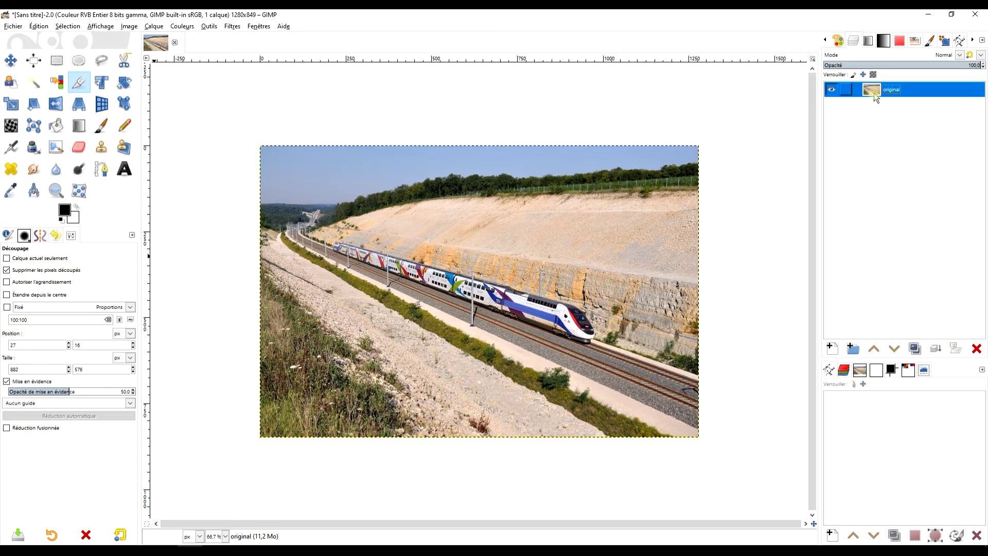
- Duplicate the "original" layer and make the copy the active layer
click(916, 348)
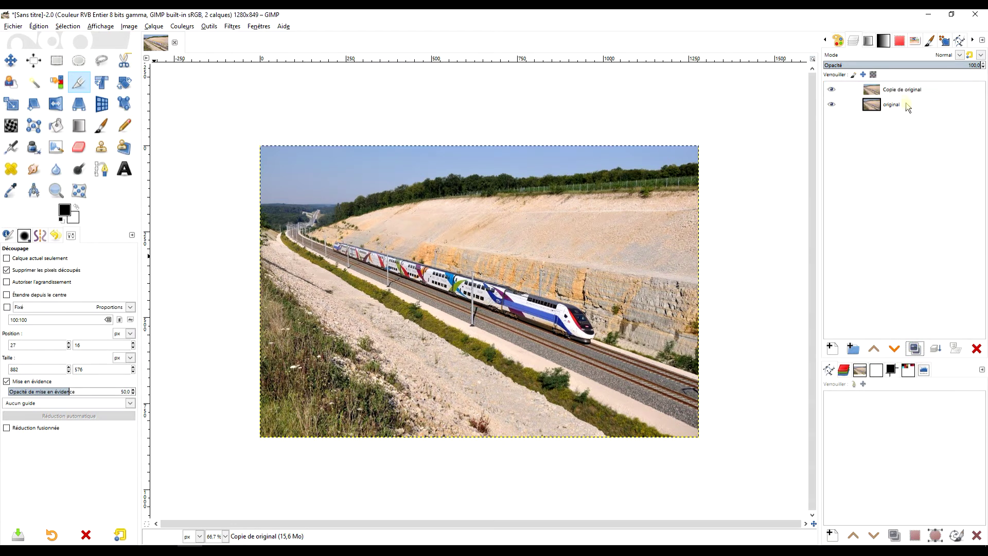
click(904, 89)
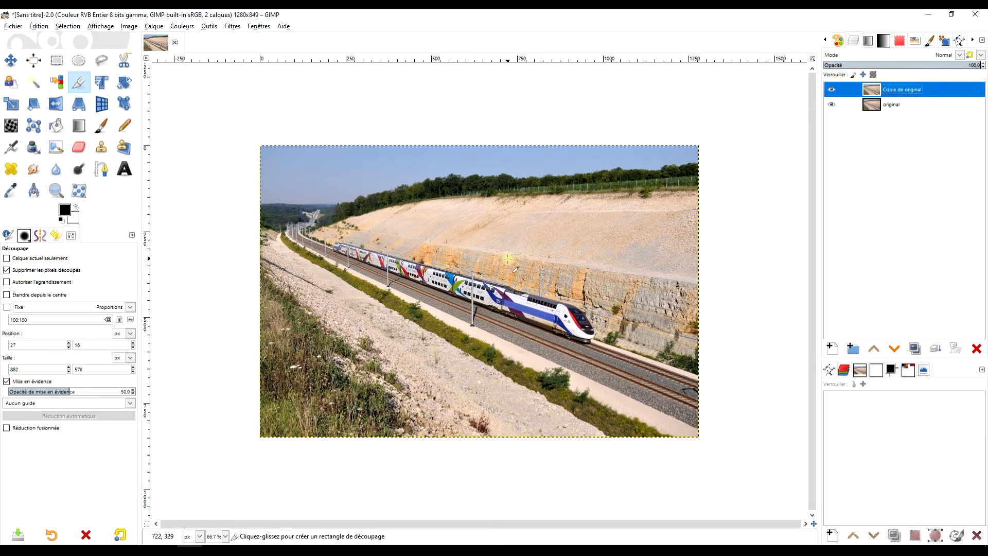
scroll(508, 259, right, 2)
scroll(500, 273, up, 1)
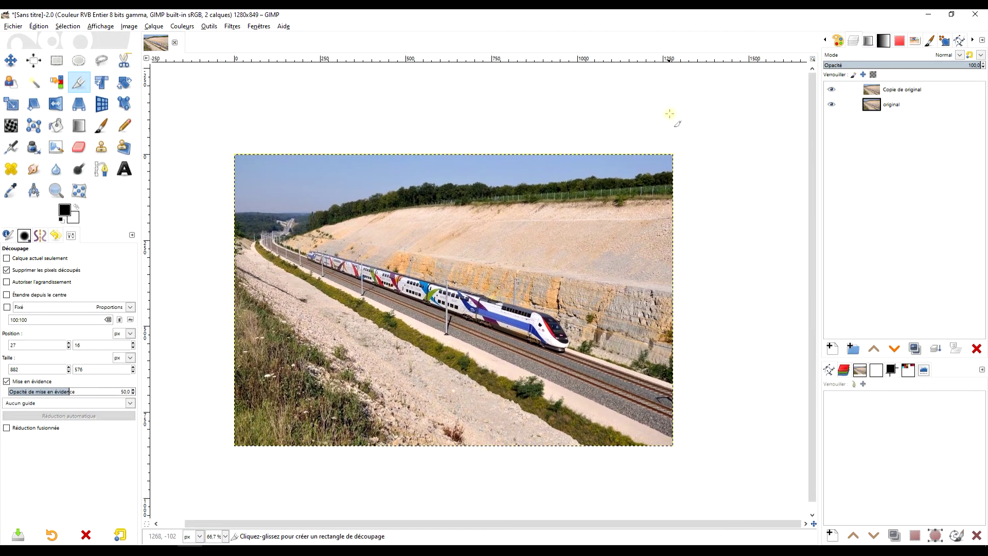
click(56, 192)
drag(230, 149, 679, 439)
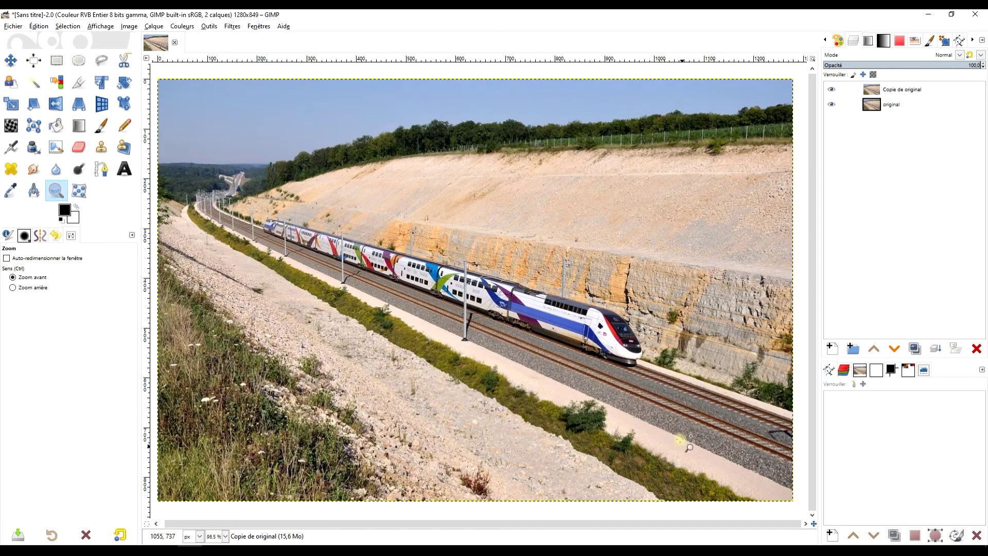
click(907, 93)
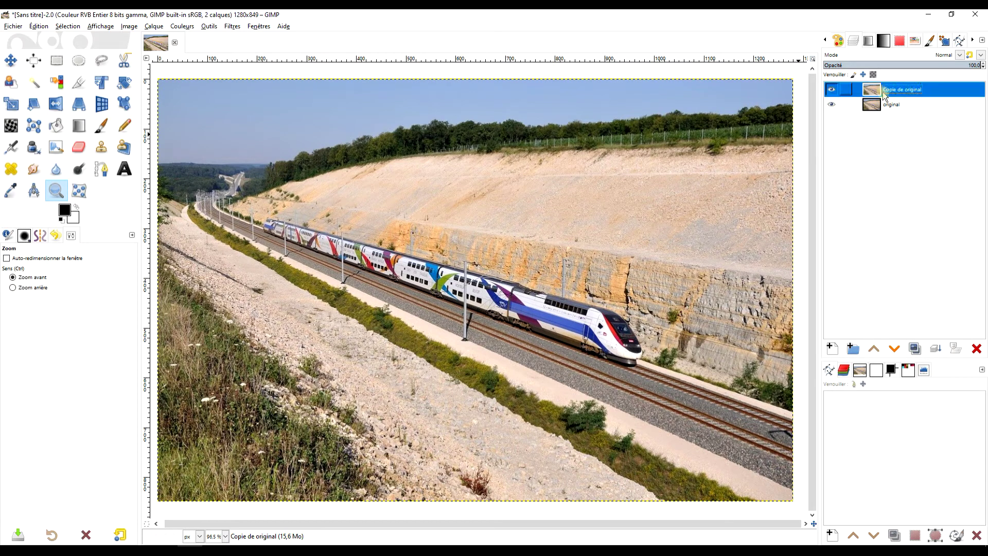
- Start the linear motion blur filter (Flou cinétique linéaire) on the copied layer with a length of about 21
click(230, 27)
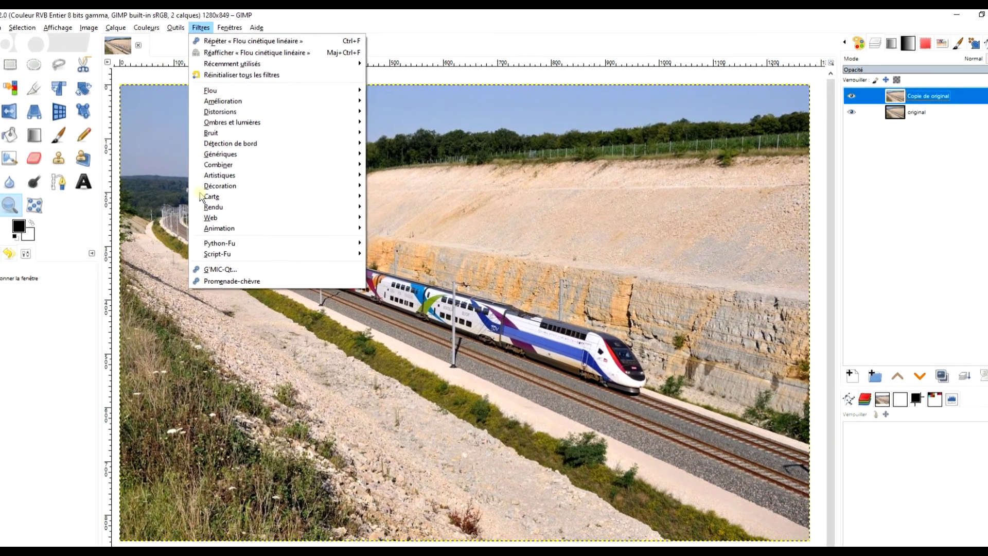
mouse_move(267, 93)
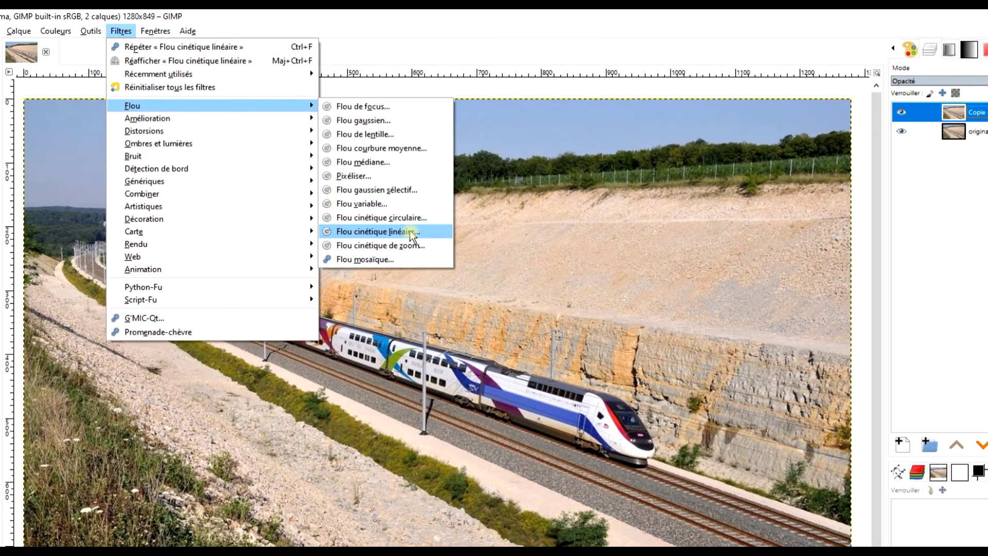
click(409, 230)
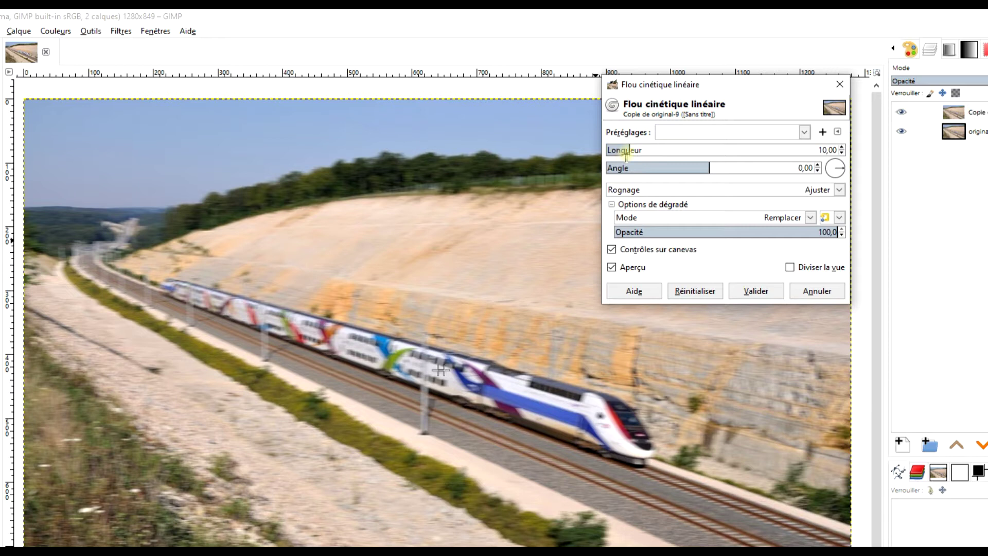
drag(632, 150, 639, 150)
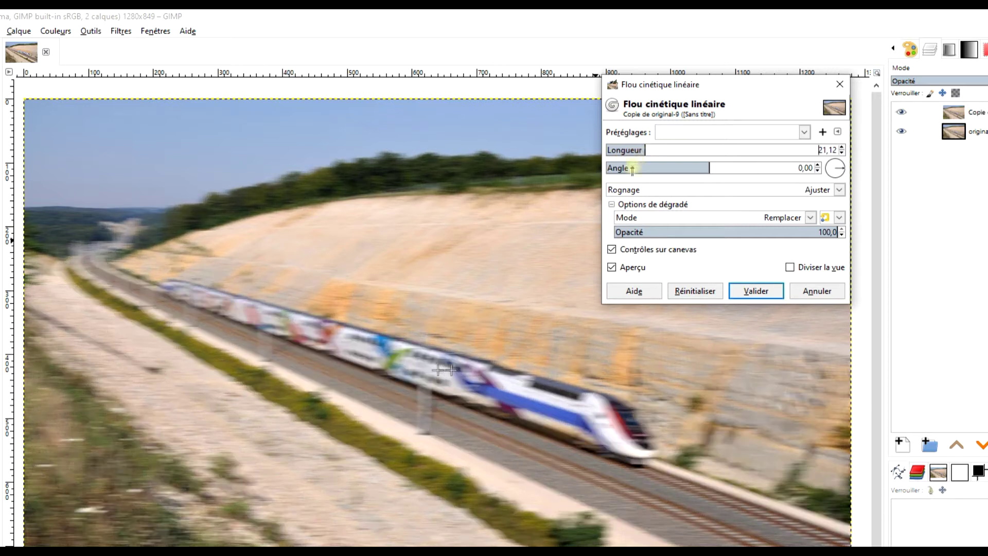
click(660, 171)
drag(698, 86, 657, 132)
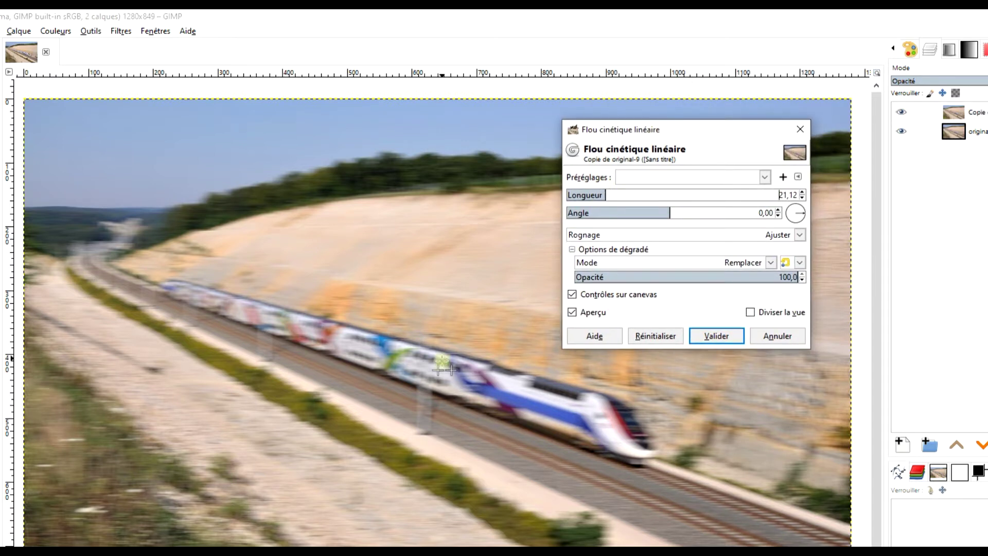
- Align the on-canvas blur line with the train, giving a length of about 117 and an angle of about 19°
scroll(439, 370, up, 4)
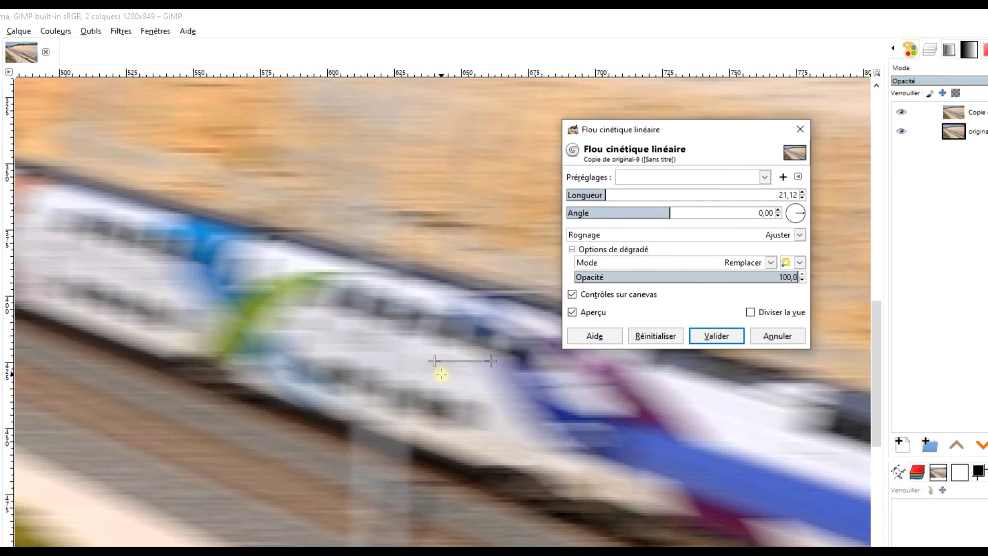
drag(491, 411, 276, 324)
drag(264, 289, 444, 369)
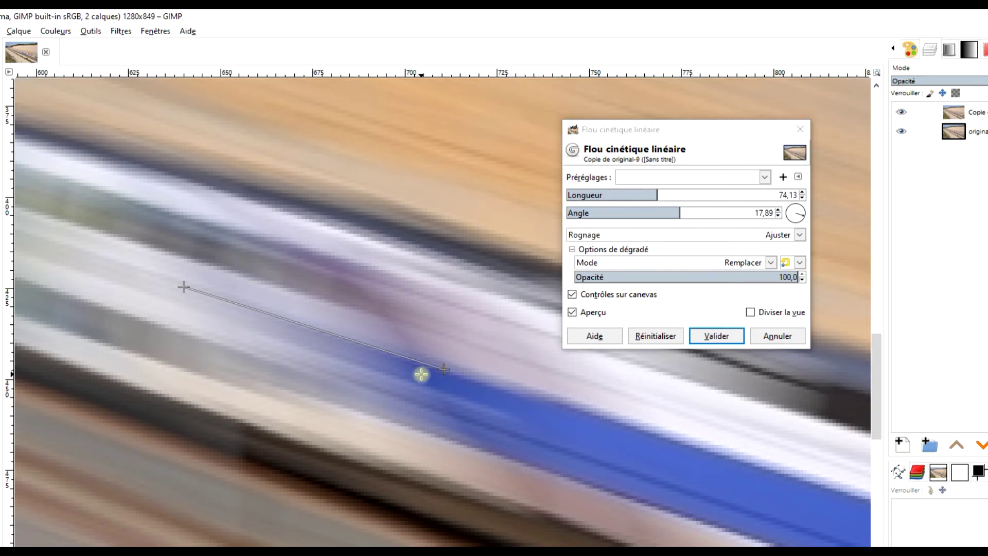
scroll(421, 373, down, 3)
scroll(426, 372, up, 2)
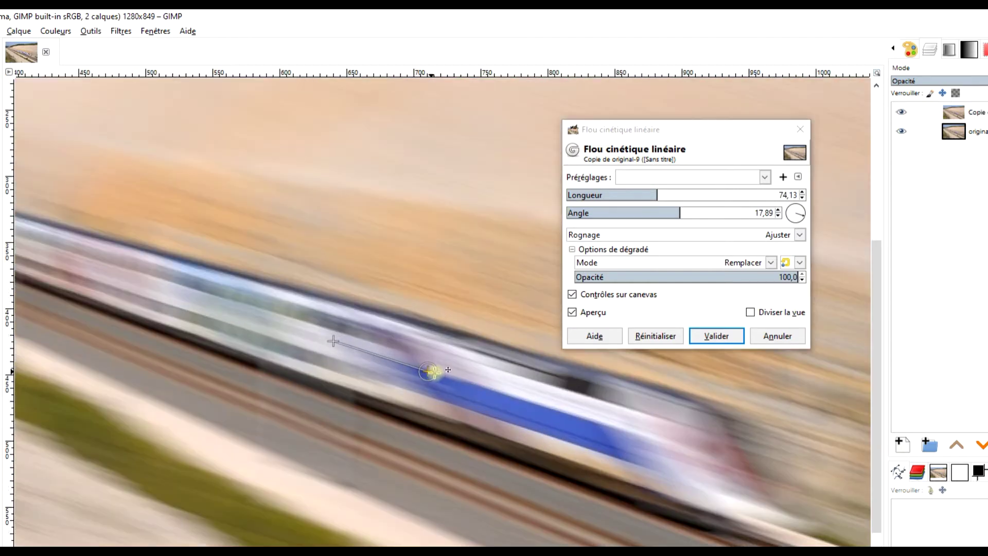
drag(435, 371, 495, 388)
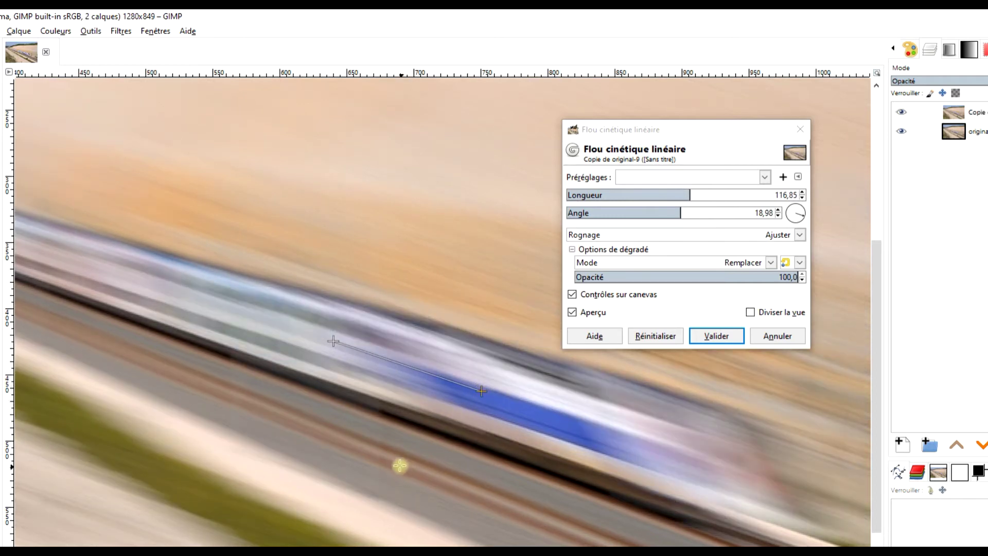
- Extend the blur line along the train to a length of about 170 and an angle of about 16.6°, and apply the blur
scroll(393, 455, down, 2)
scroll(393, 455, up, 1)
scroll(392, 455, up, 1)
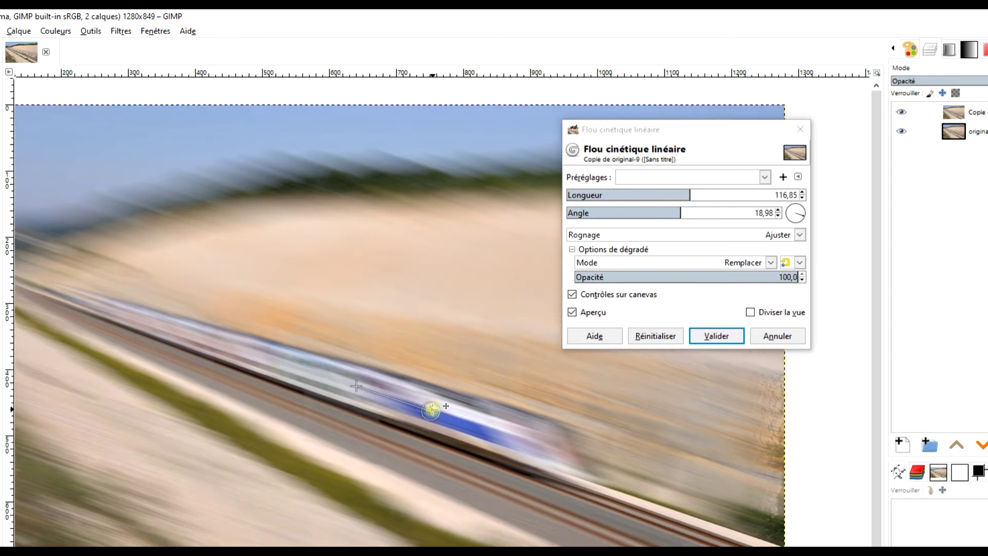
drag(430, 411, 465, 417)
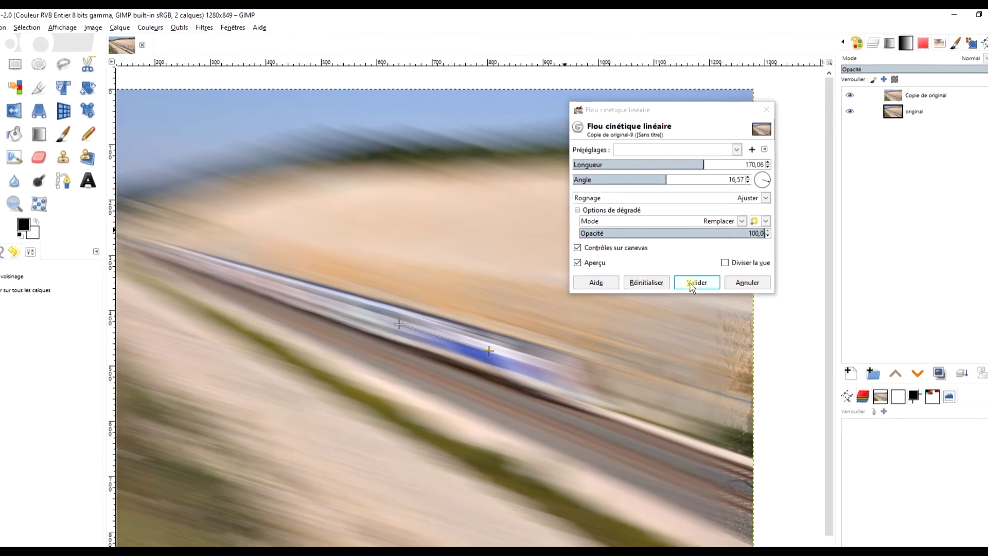
click(693, 284)
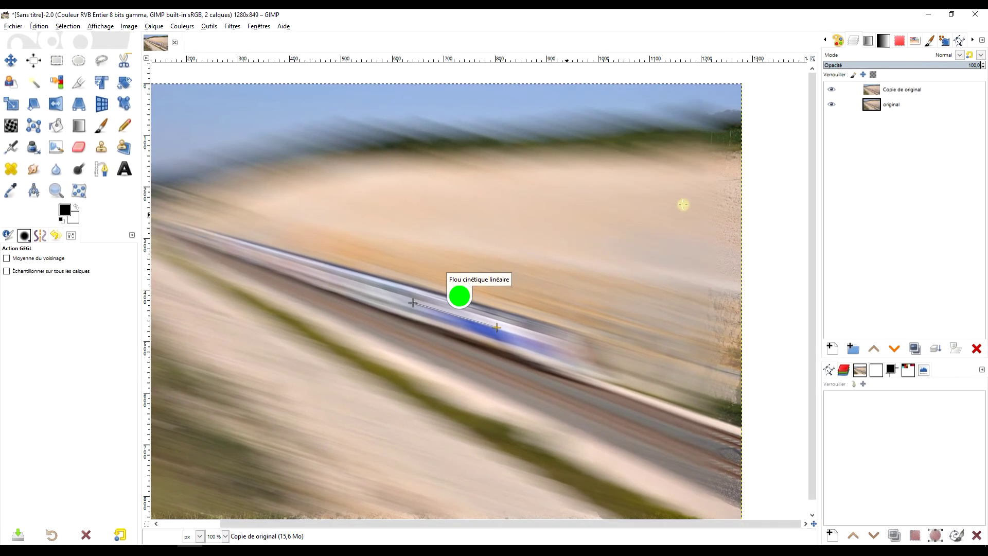
- Hide the blurred "Copie de original" layer so that only the sharp train photo shows
drag(480, 294, 546, 288)
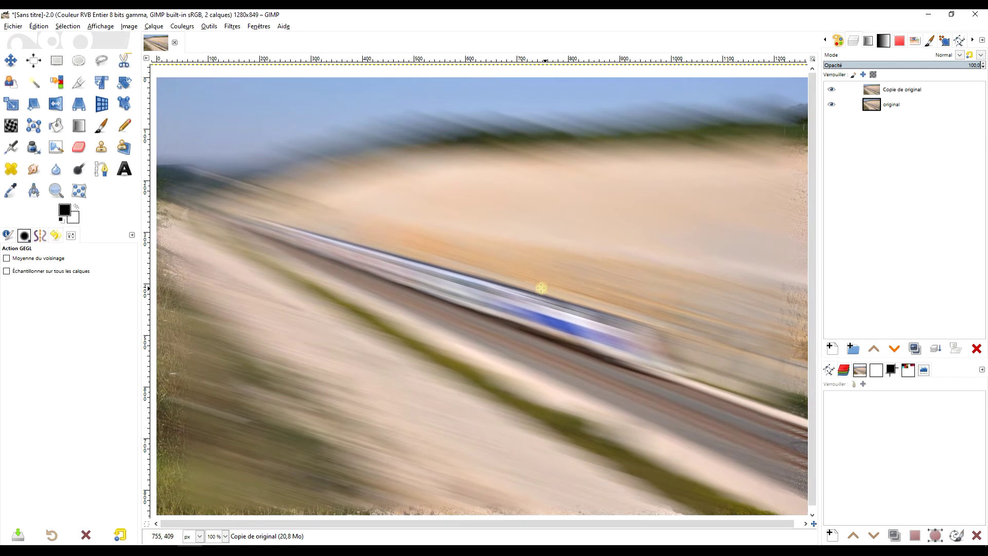
drag(620, 288, 551, 282)
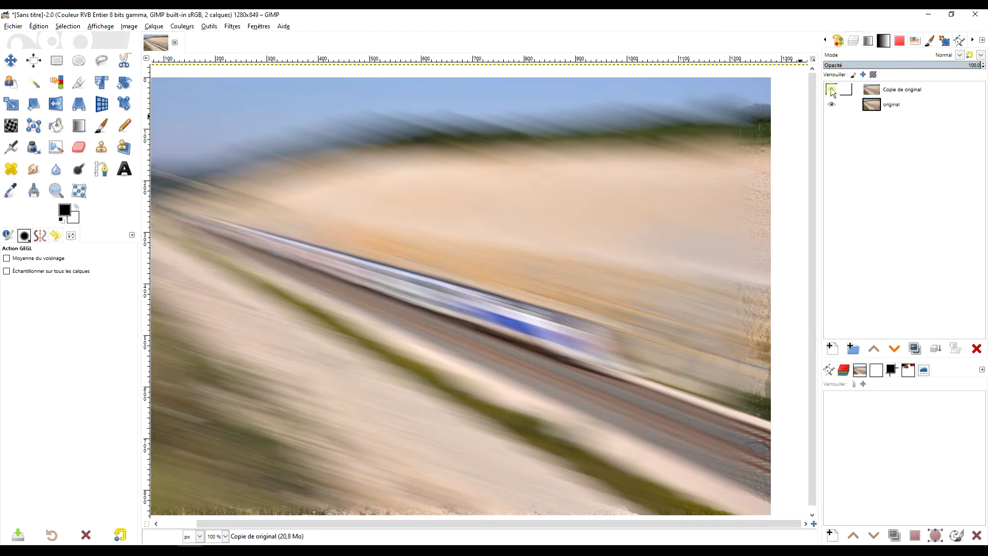
click(833, 91)
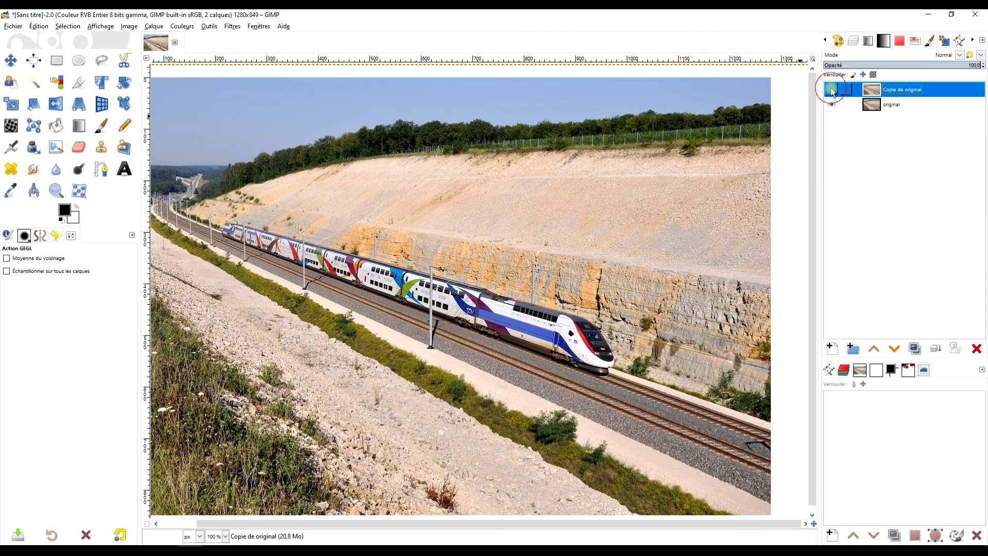
- Make the "original" layer active and start a free-select outline on the roof edge of the locomotive just behind its cab
click(887, 107)
drag(535, 310, 457, 325)
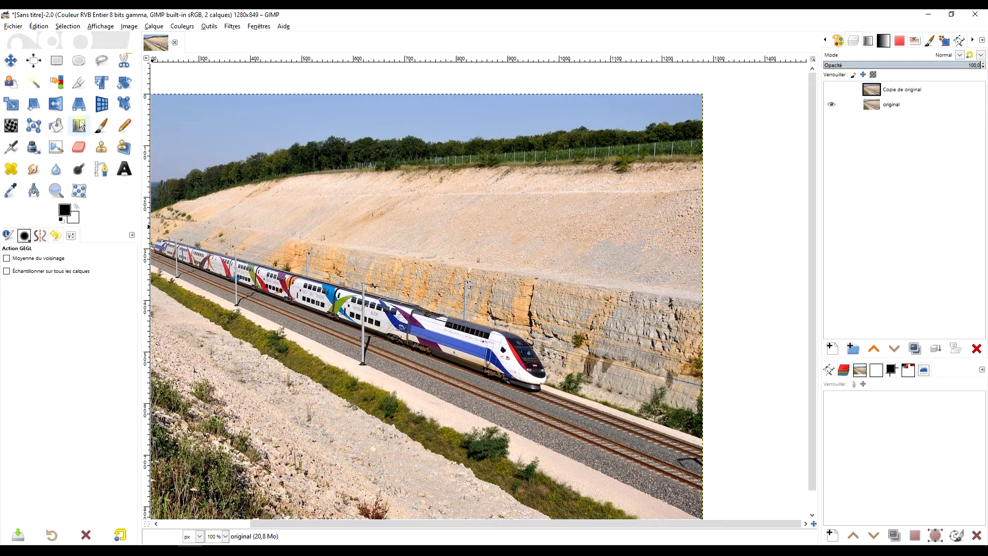
click(102, 63)
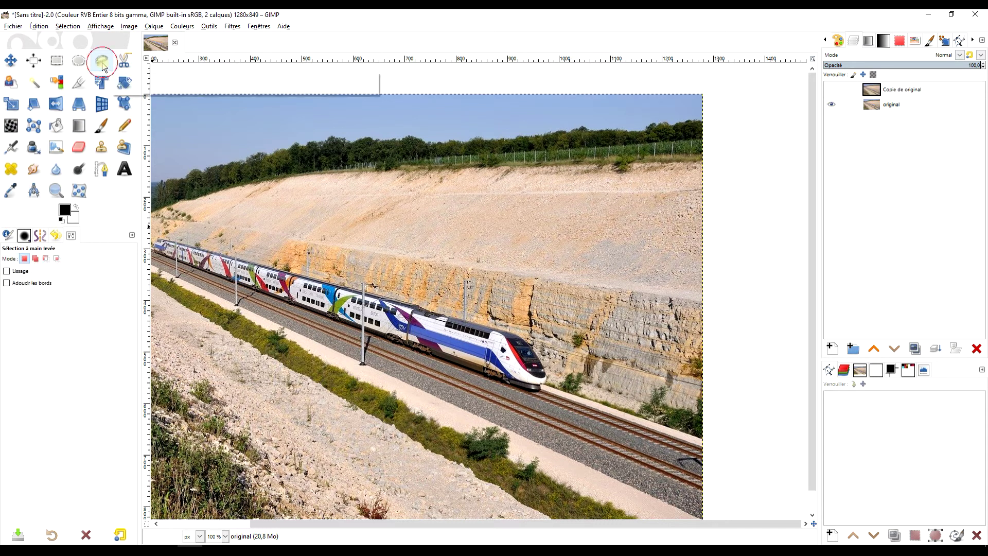
ctrl+scroll(515, 337, up, 6)
click(515, 332)
- Trace the free-select outline backwards along the locomotive's roof edge to just past the joint with the first carriage
scroll(516, 324, left, 5)
scroll(517, 316, up, 1)
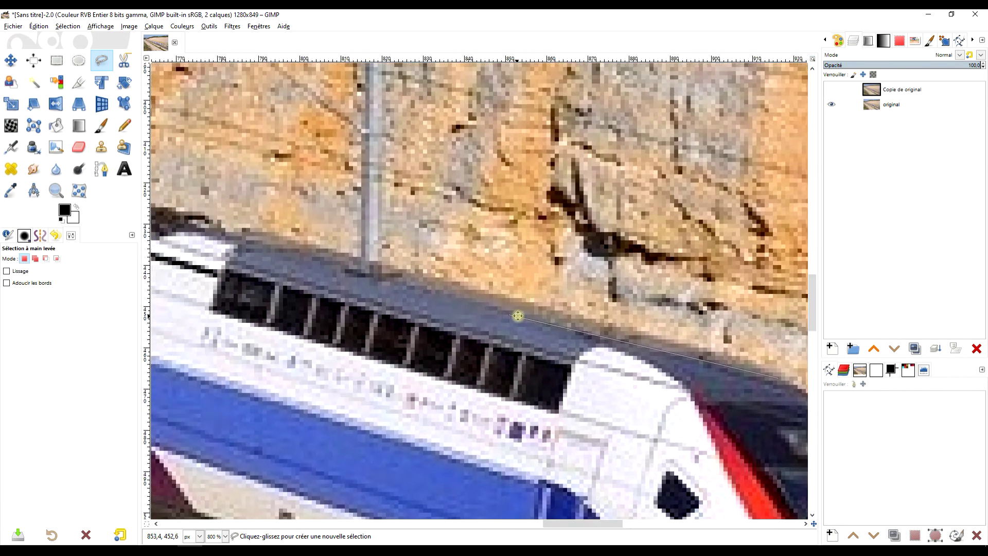
scroll(515, 314, left, 1)
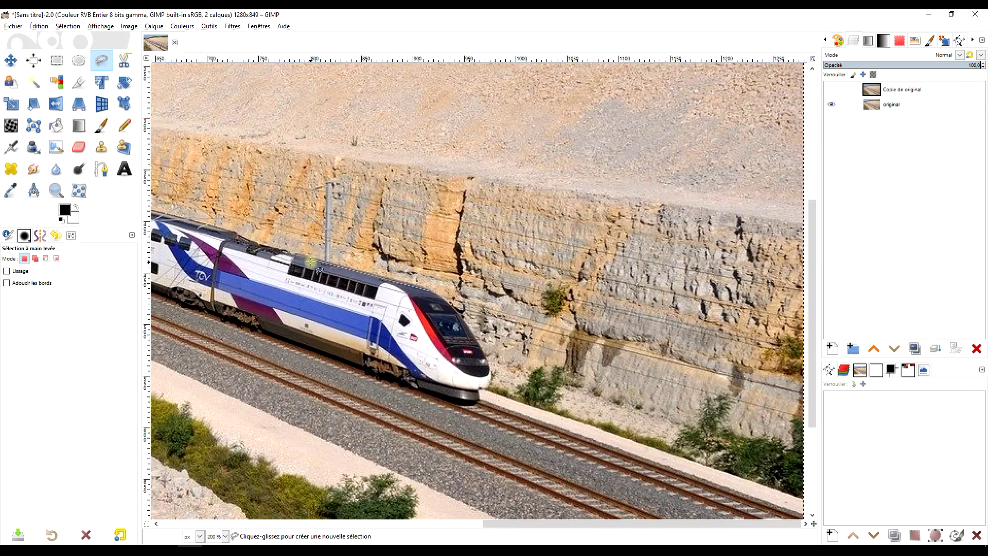
scroll(257, 241, left, 4)
scroll(231, 234, up, 1)
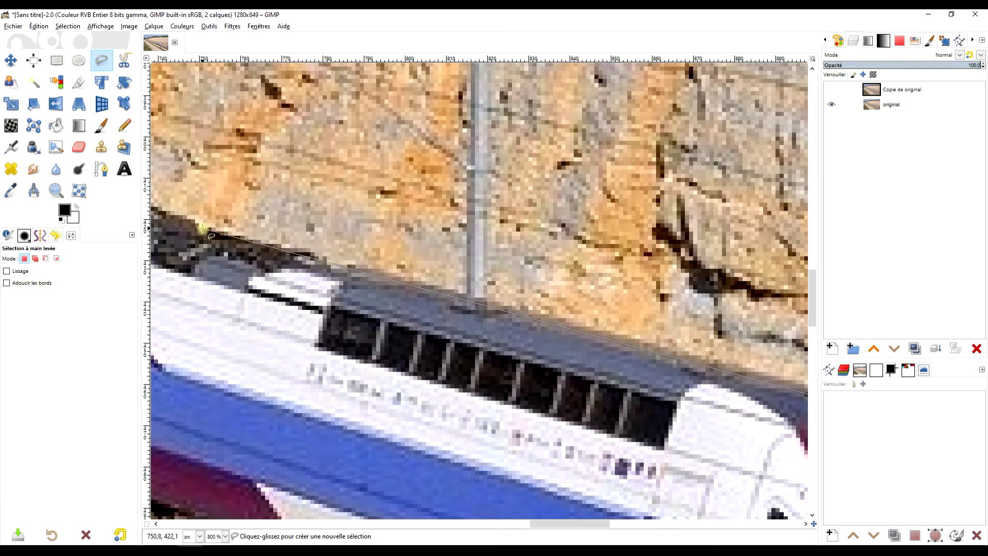
scroll(335, 268, left, 5)
scroll(360, 283, up, 2)
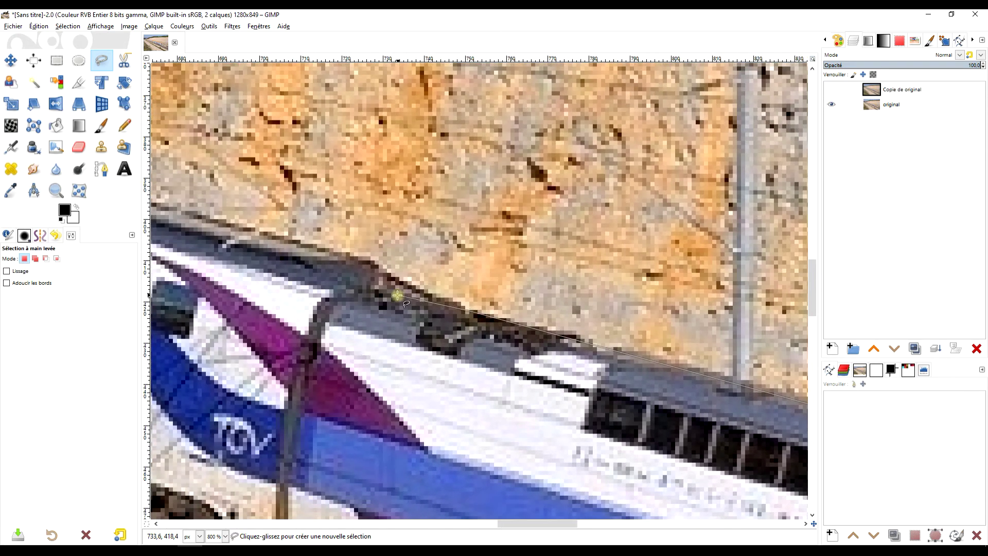
click(359, 256)
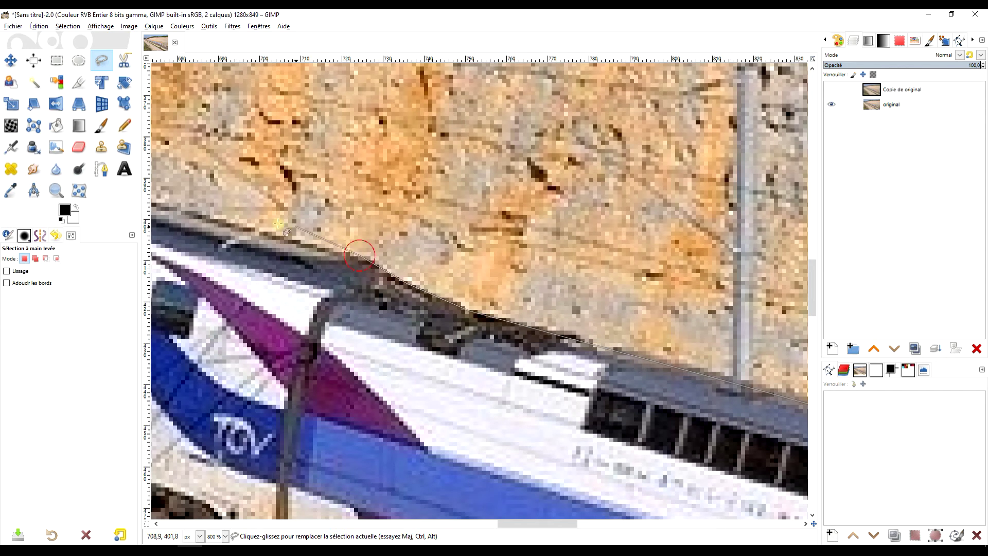
- Continue the selection outline along the roofs of the carriages to the top of the train's rear end
scroll(286, 233, down, 3)
scroll(281, 231, left, 6)
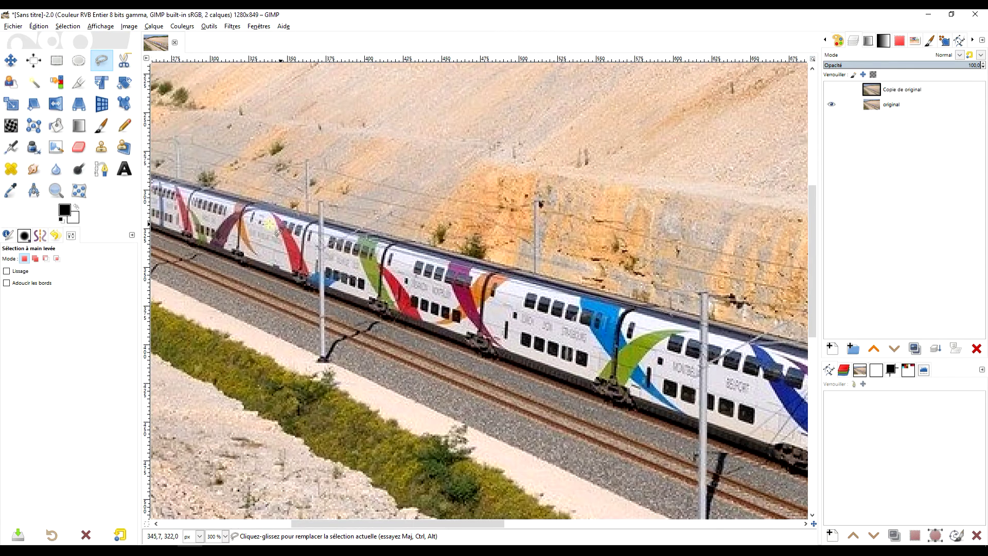
scroll(270, 224, down, 3)
scroll(263, 141, up, 8)
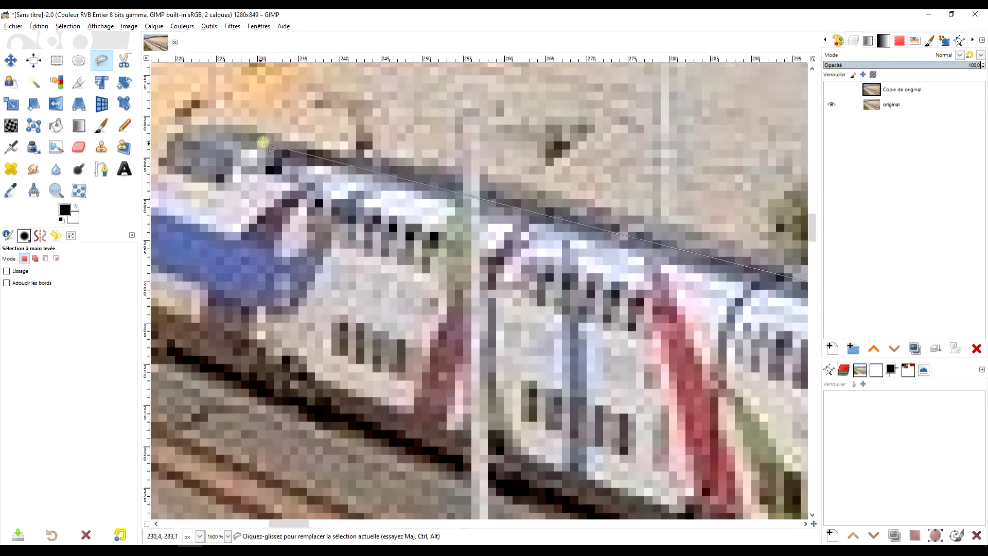
click(233, 122)
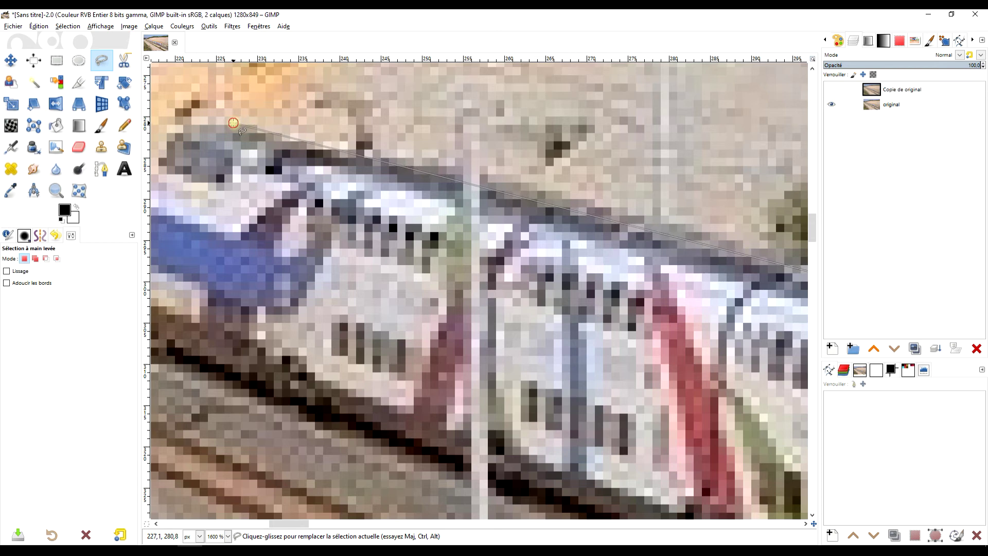
- Trace the selection outline around the rear end of the train, from its roof down to the base at the track
scroll(355, 162, left, 5)
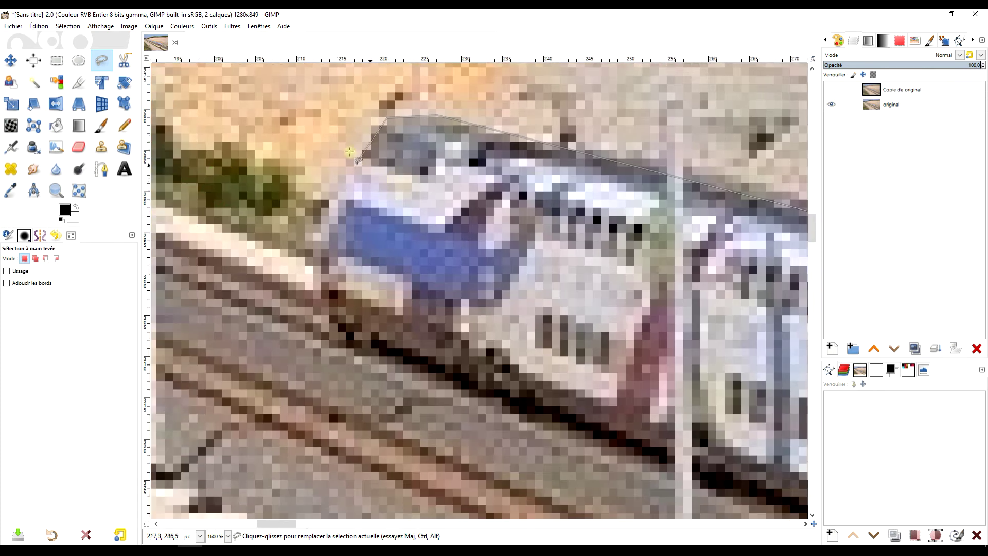
click(355, 162)
click(325, 221)
click(319, 266)
click(325, 320)
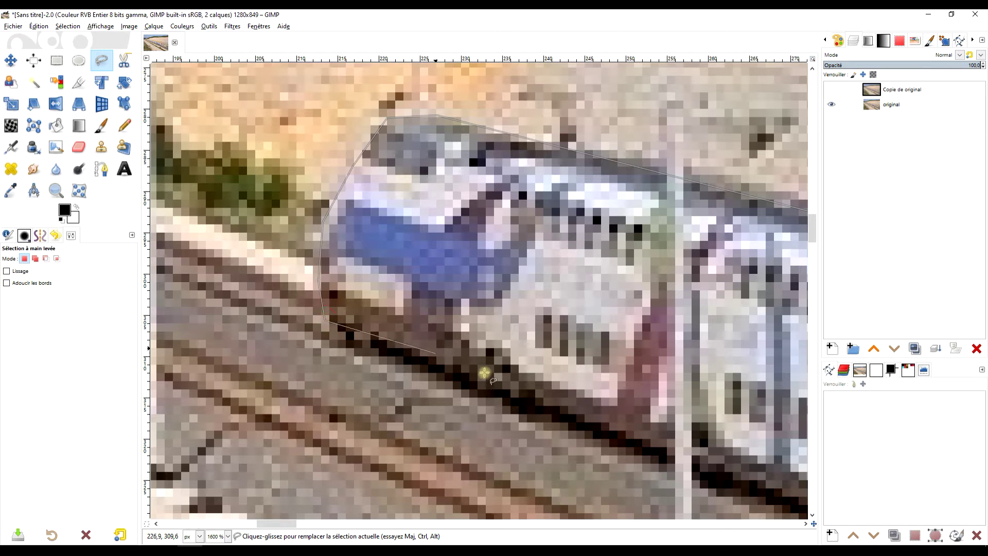
- Run the selection outline along the underside of the carriages and locomotive, following the wheels up to the front skirt
scroll(484, 372, down, 7)
scroll(659, 378, up, 5)
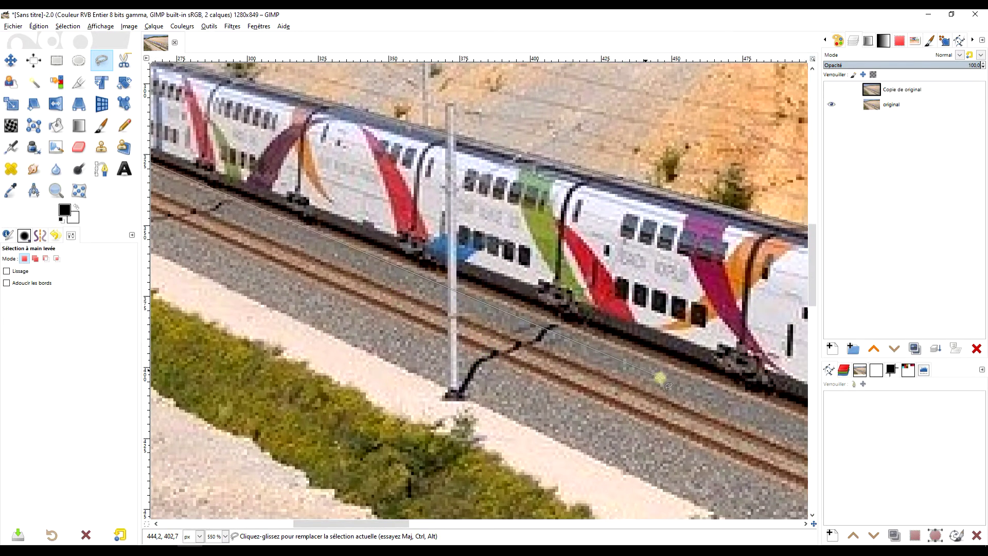
scroll(660, 378, down, 3)
scroll(414, 357, up, 3)
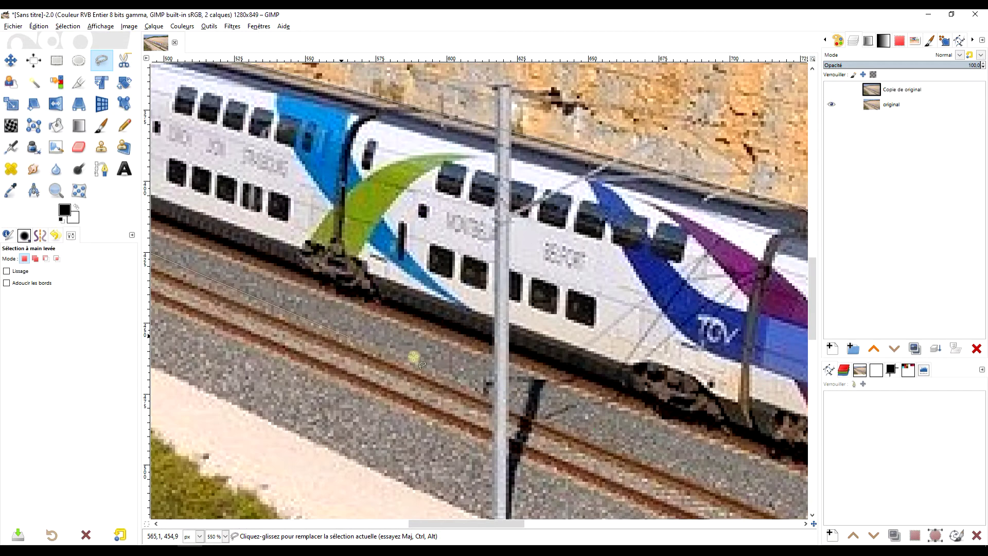
scroll(414, 357, right, 8)
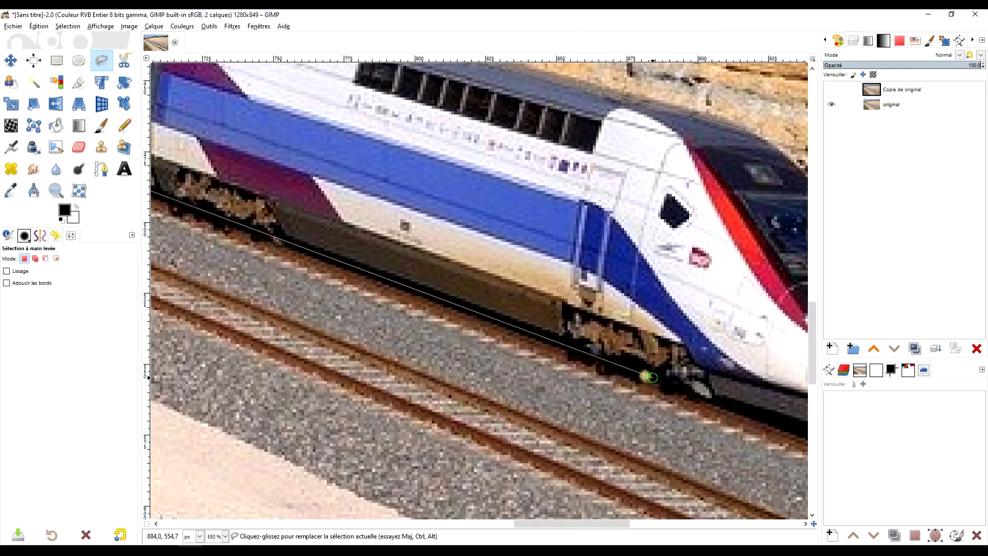
scroll(645, 377, right, 2)
scroll(592, 371, down, 1)
scroll(530, 365, down, 3)
scroll(420, 338, up, 3)
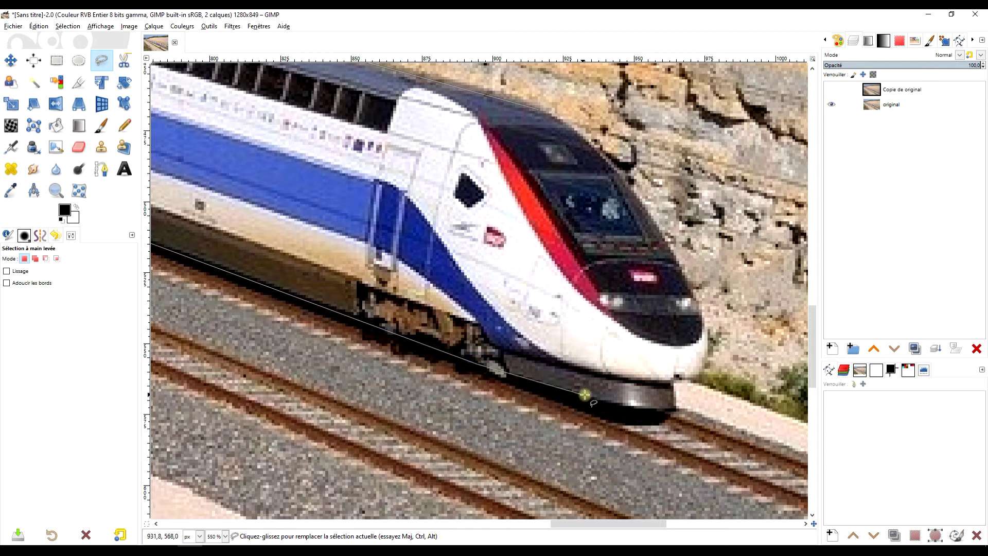
- Trace the selection outline around the front skirt and the nose of the locomotive, up to headlight height
click(603, 402)
click(635, 407)
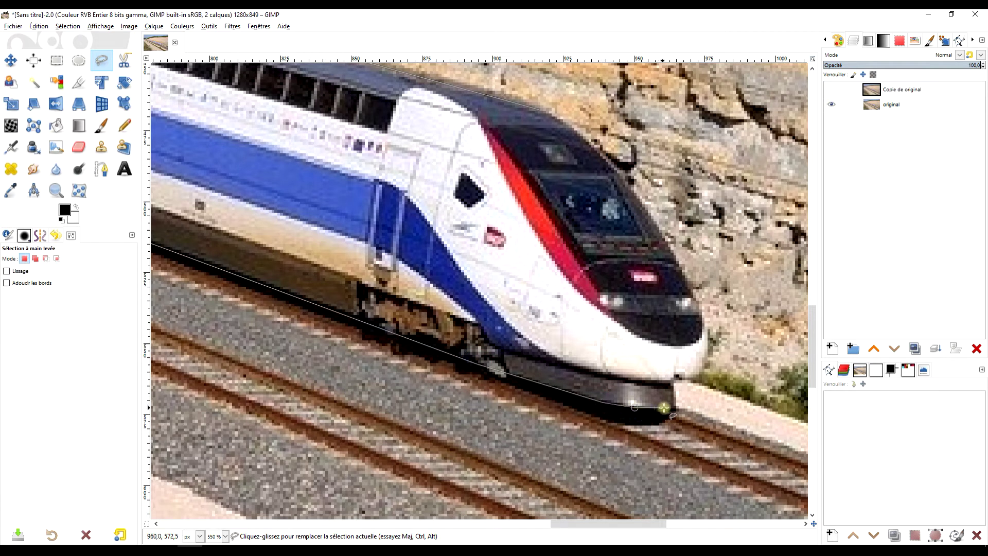
click(676, 409)
click(675, 382)
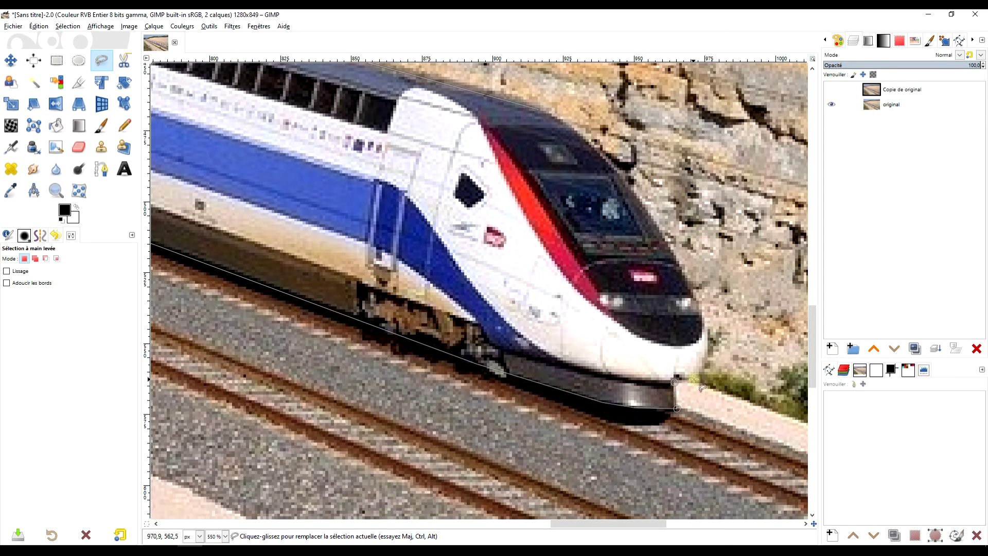
click(693, 377)
click(705, 368)
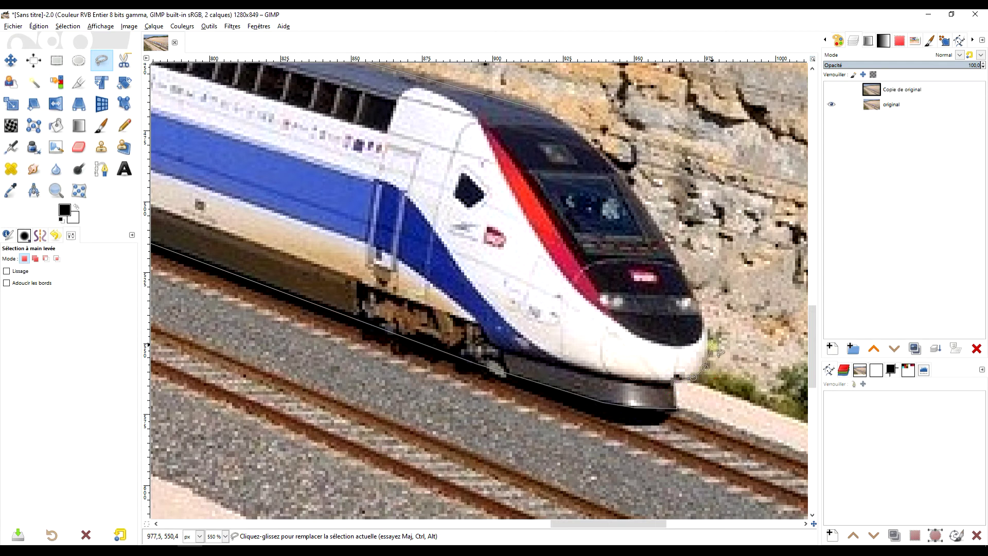
click(708, 350)
click(704, 317)
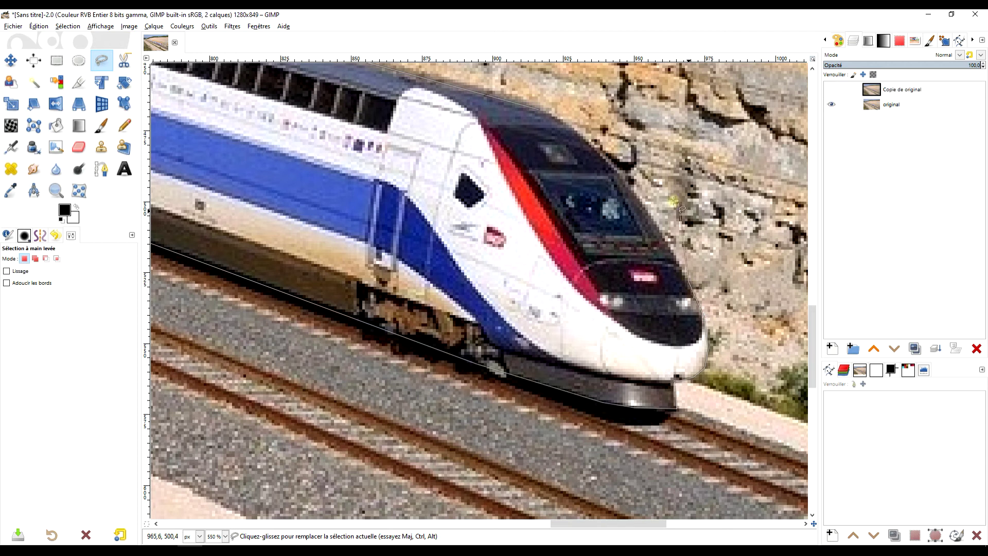
- Continue the selection outline from the headlights up along the windscreen edge towards the cab roof
scroll(673, 201, down, 4)
scroll(522, 292, up, 6)
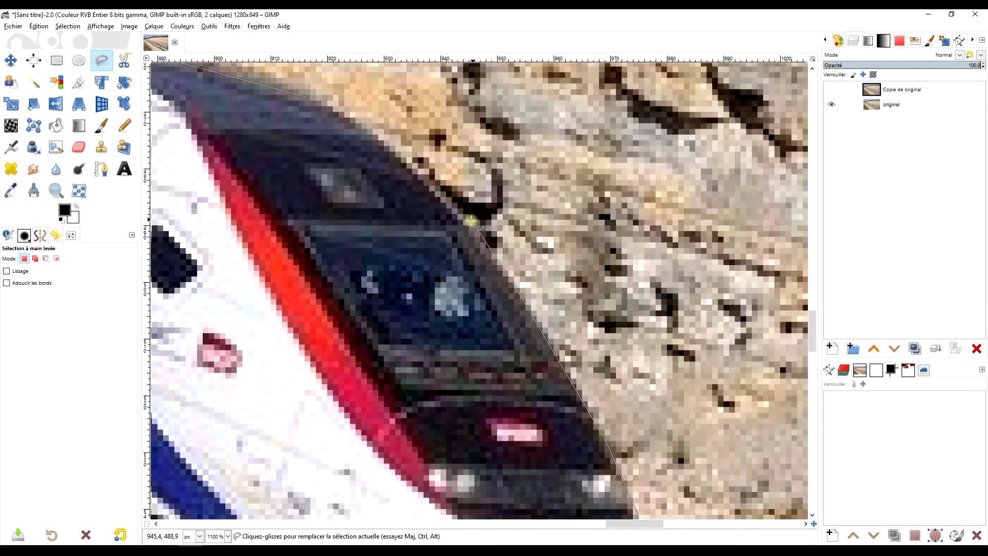
scroll(431, 160, up, 2)
scroll(447, 206, left, 1)
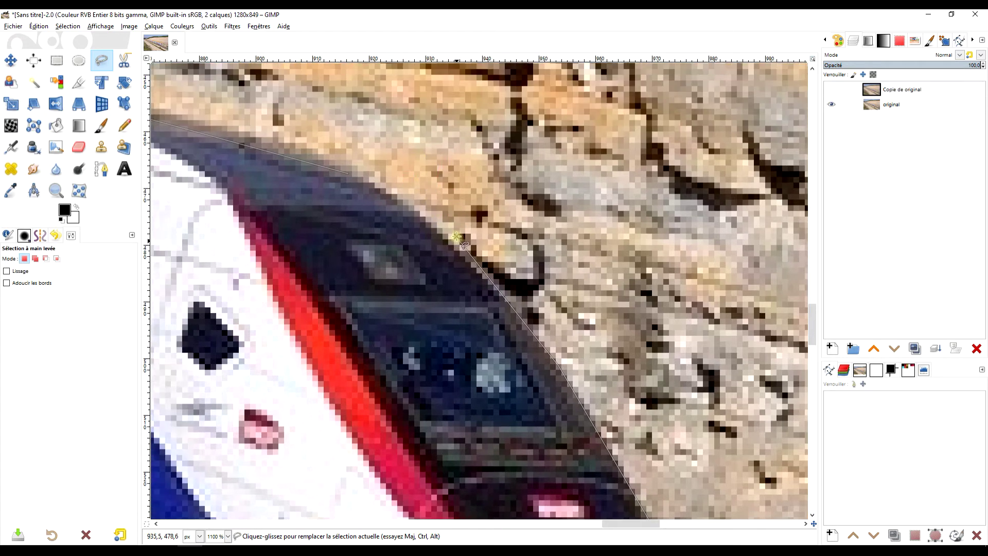